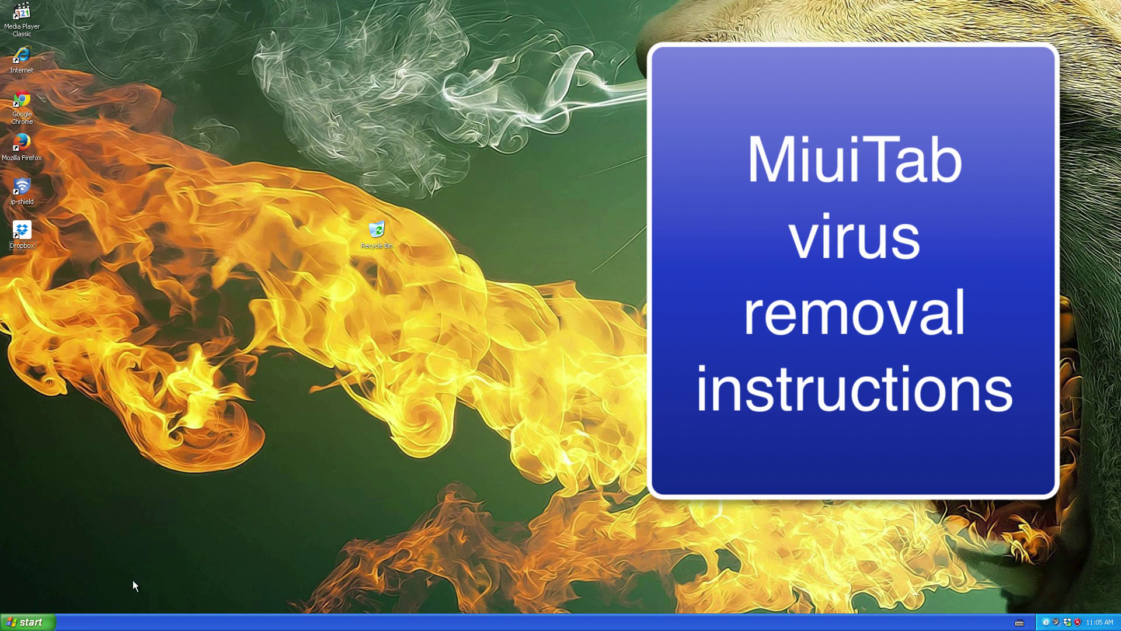
- Open Program Files on drive C through My Computer, then close that window
left_click(34, 622)
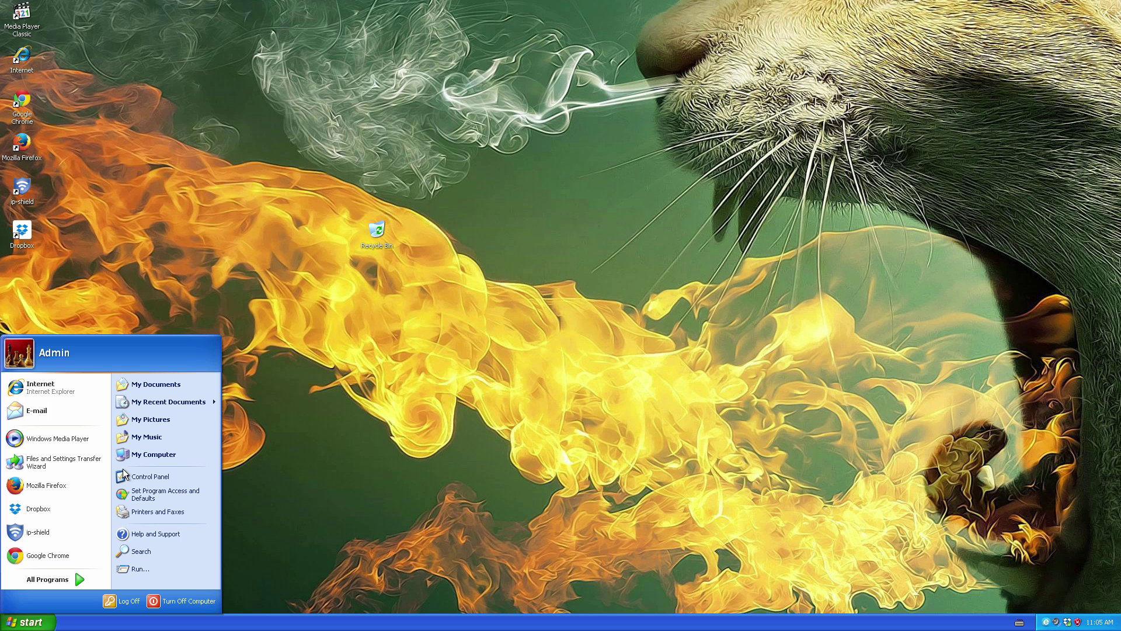
left_click(159, 452)
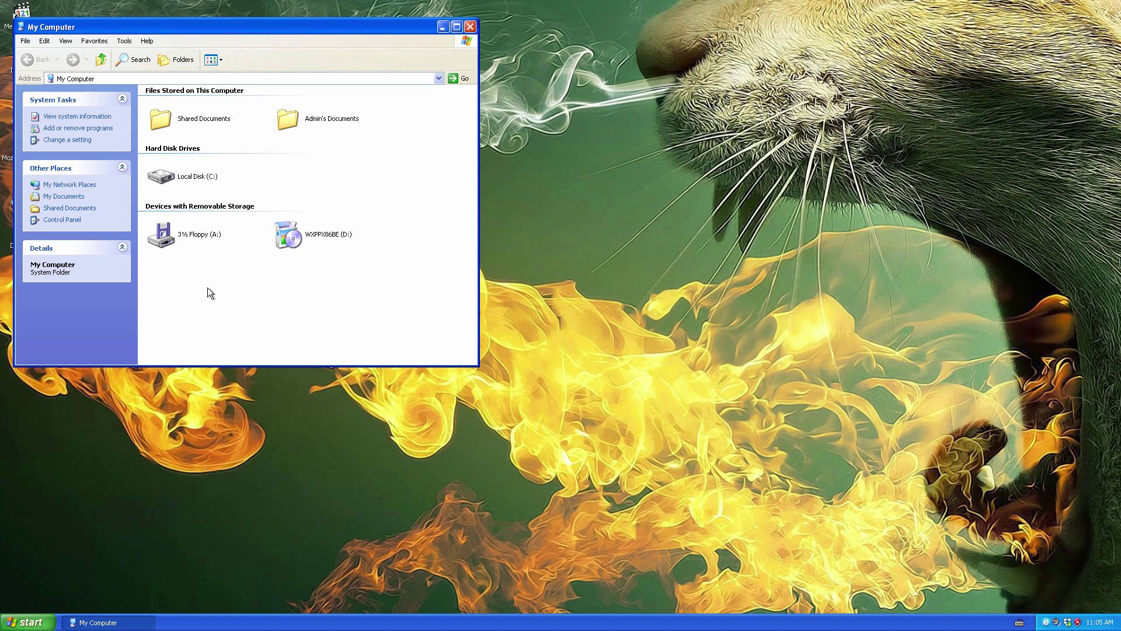
double_click(200, 177)
left_click(227, 174)
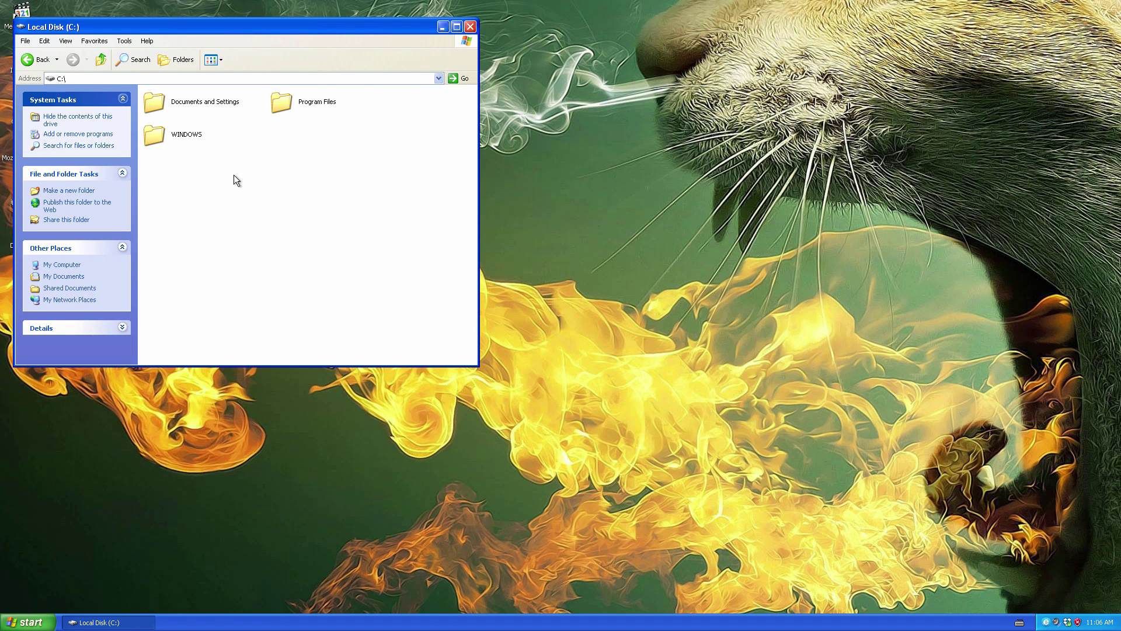
double_click(273, 108)
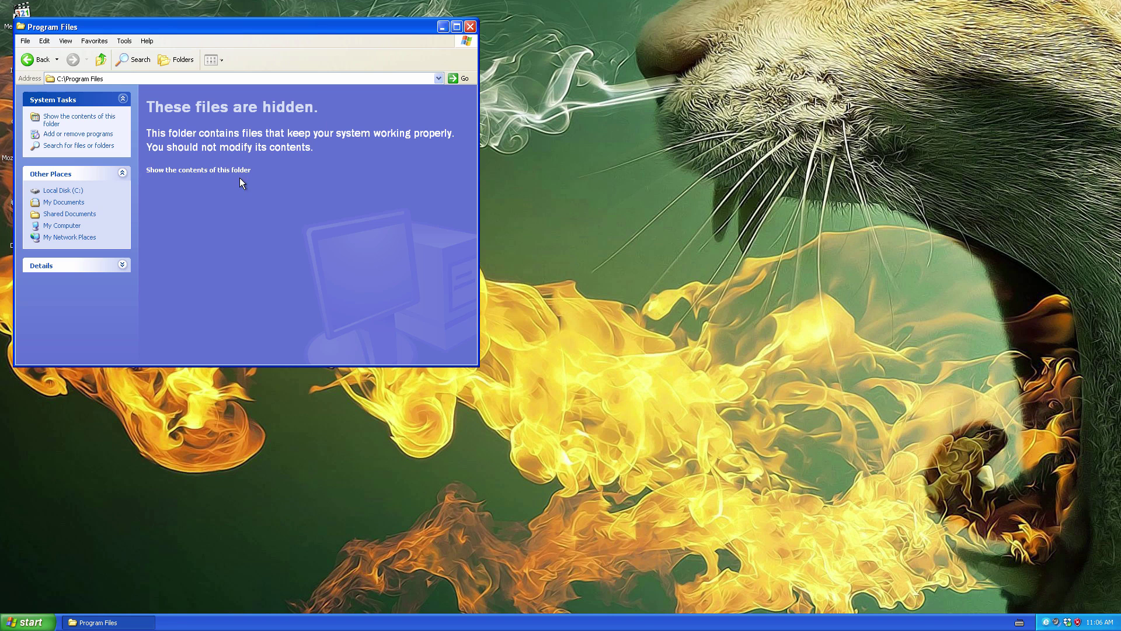
left_click(470, 26)
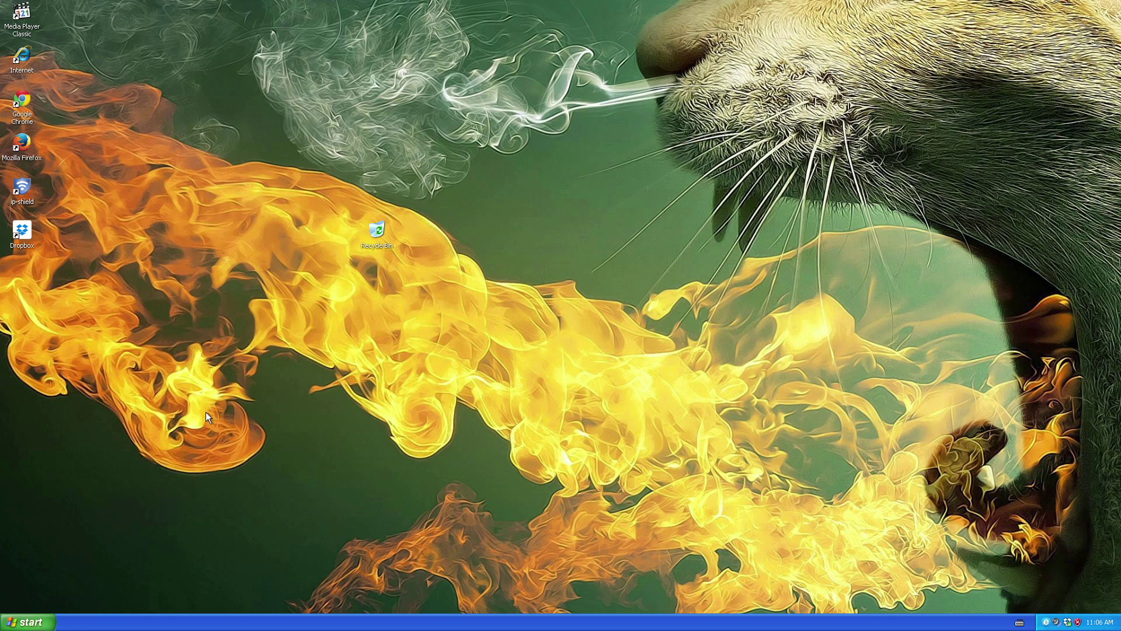
- Reopen Program Files, reveal its hidden contents and select the MiuiTab folder
left_click(35, 622)
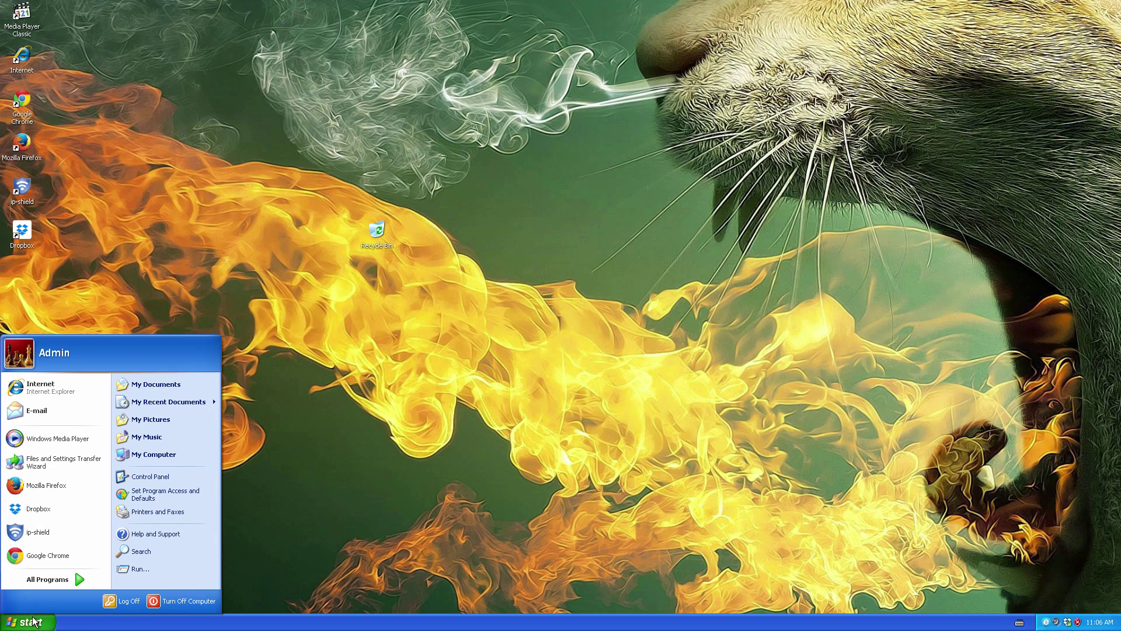
left_click(169, 455)
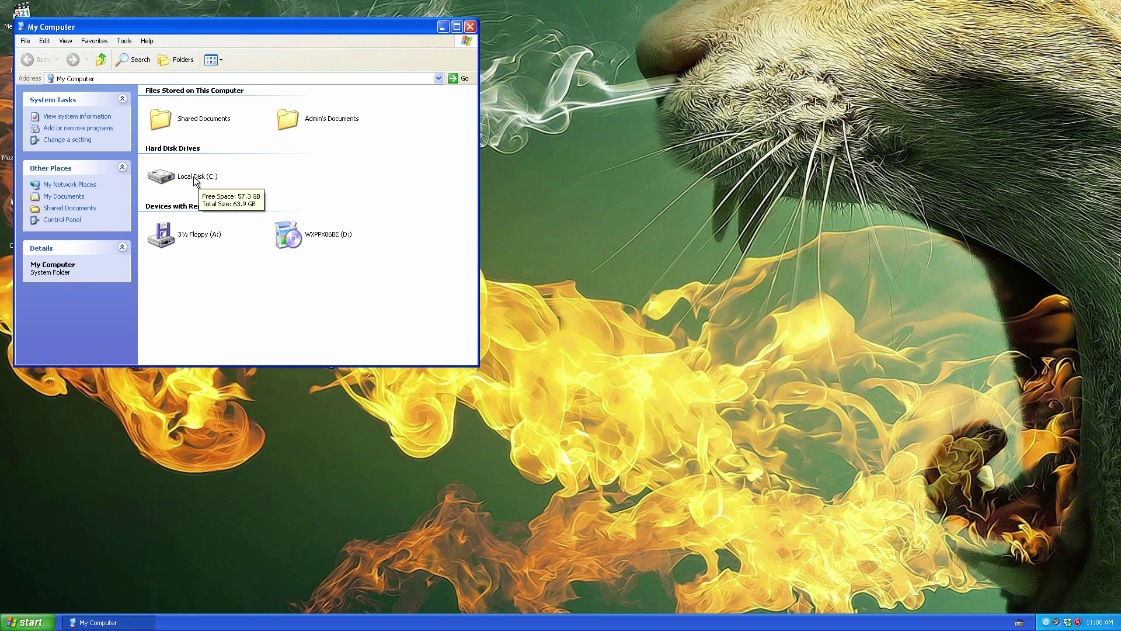
double_click(194, 176)
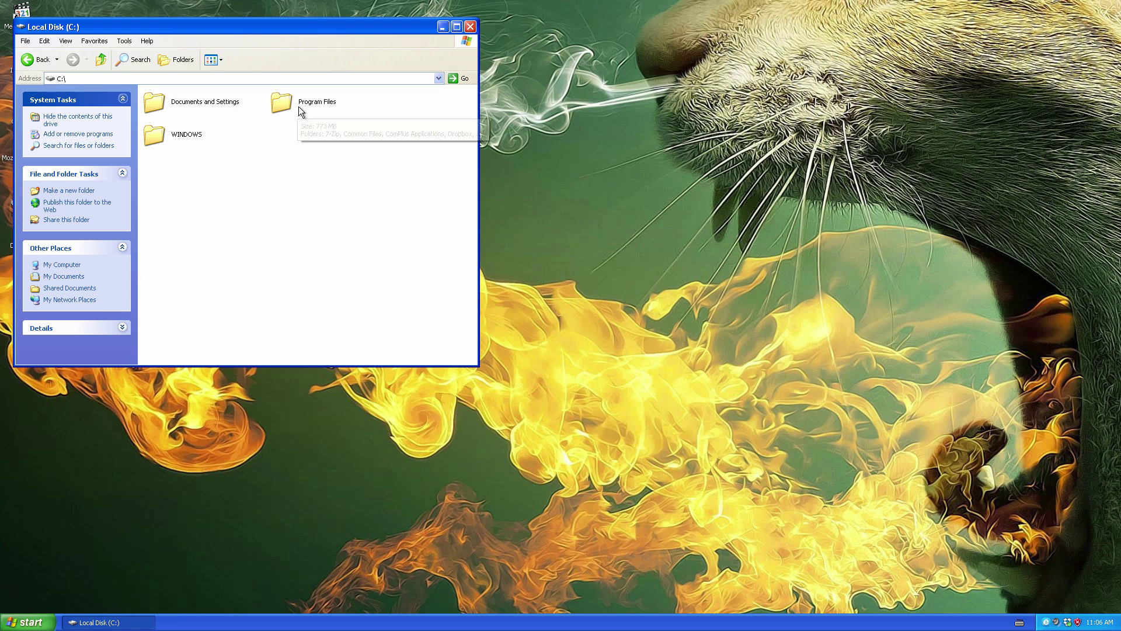
mouse_move(311, 102)
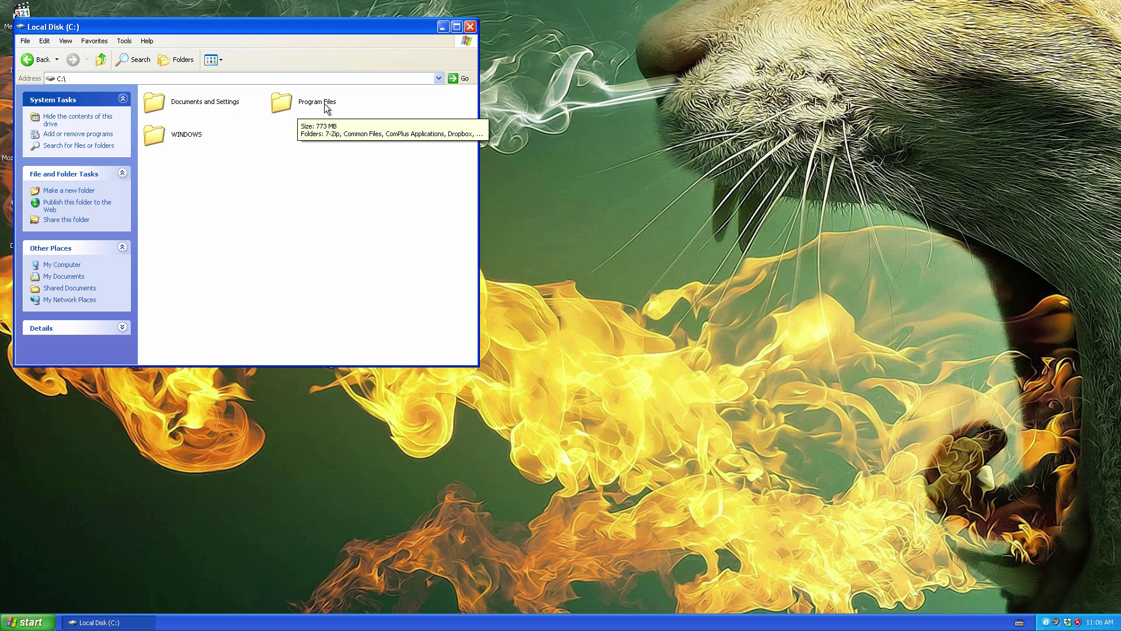
double_click(297, 103)
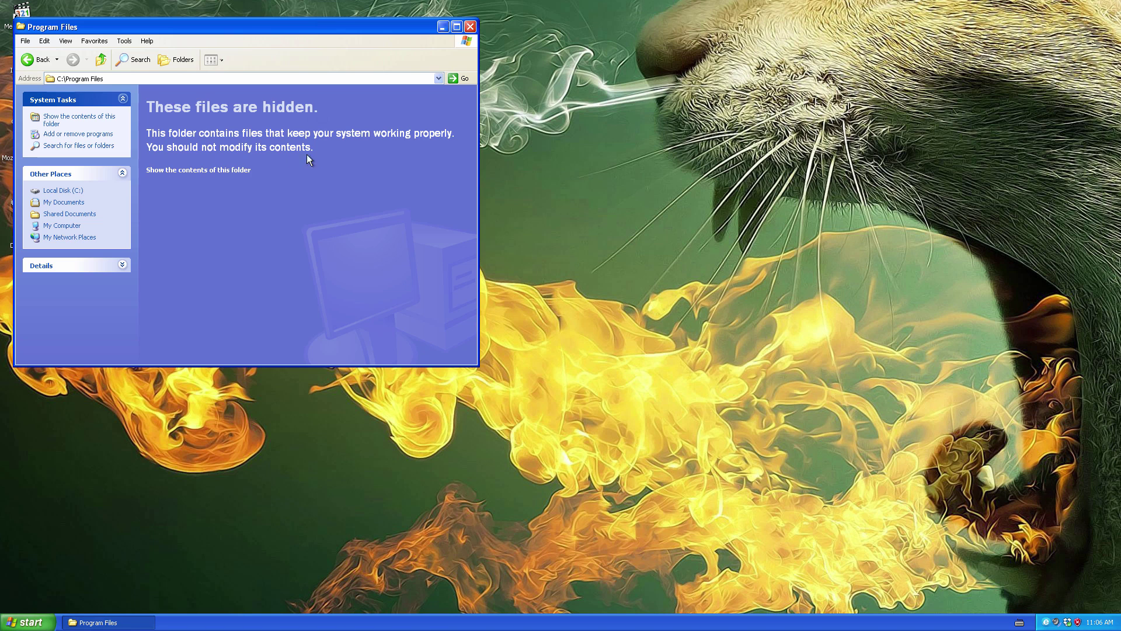
left_click(230, 173)
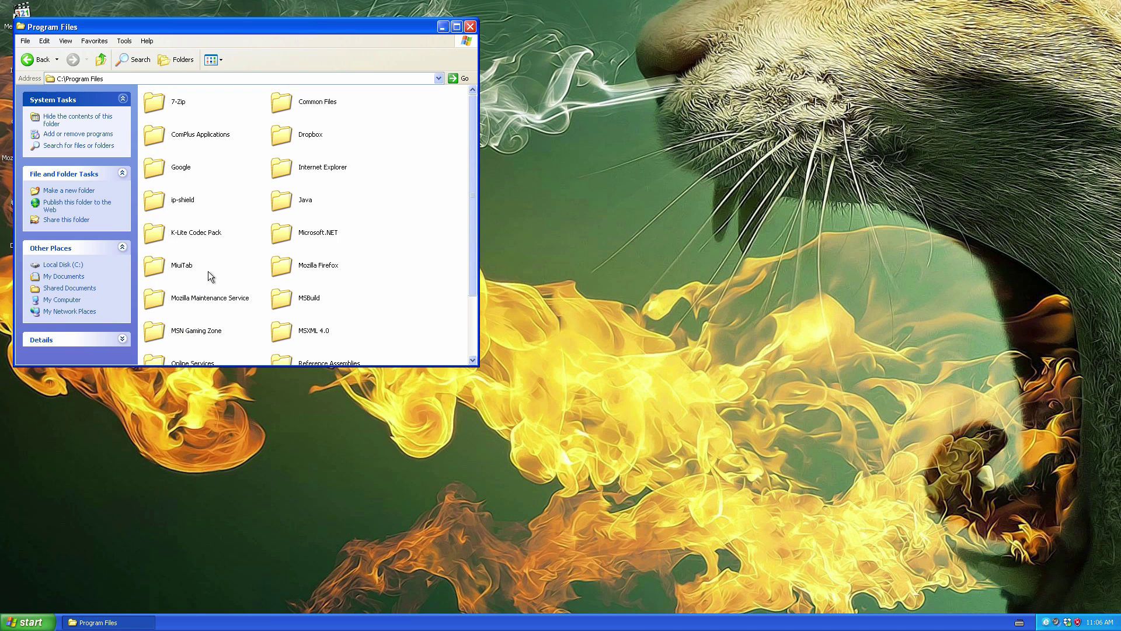
left_click(178, 268)
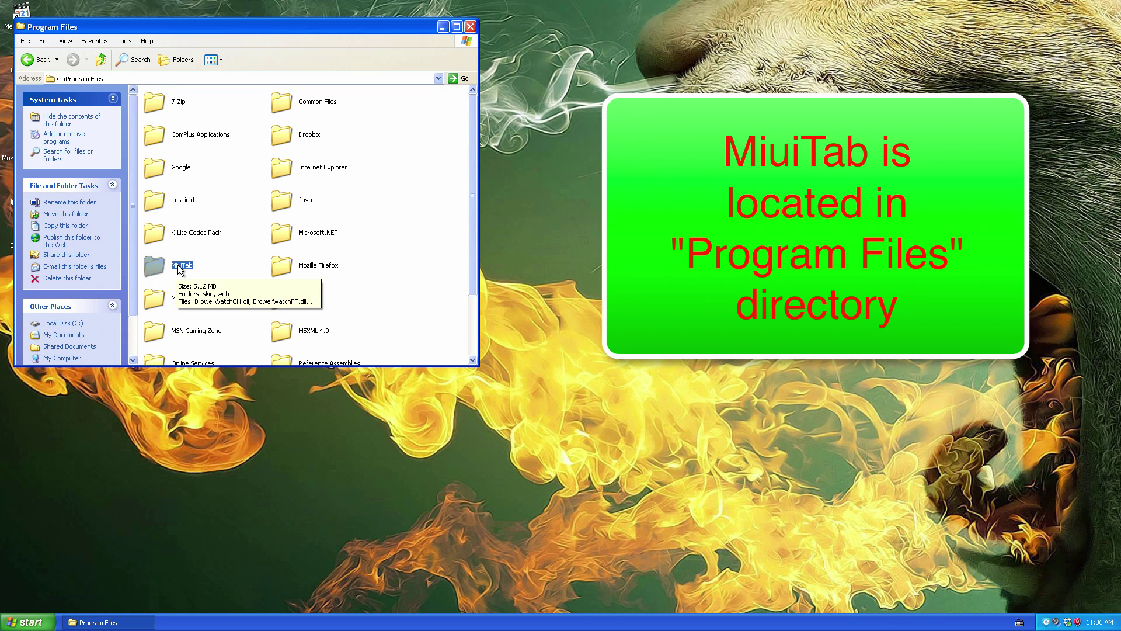
left_click(185, 274)
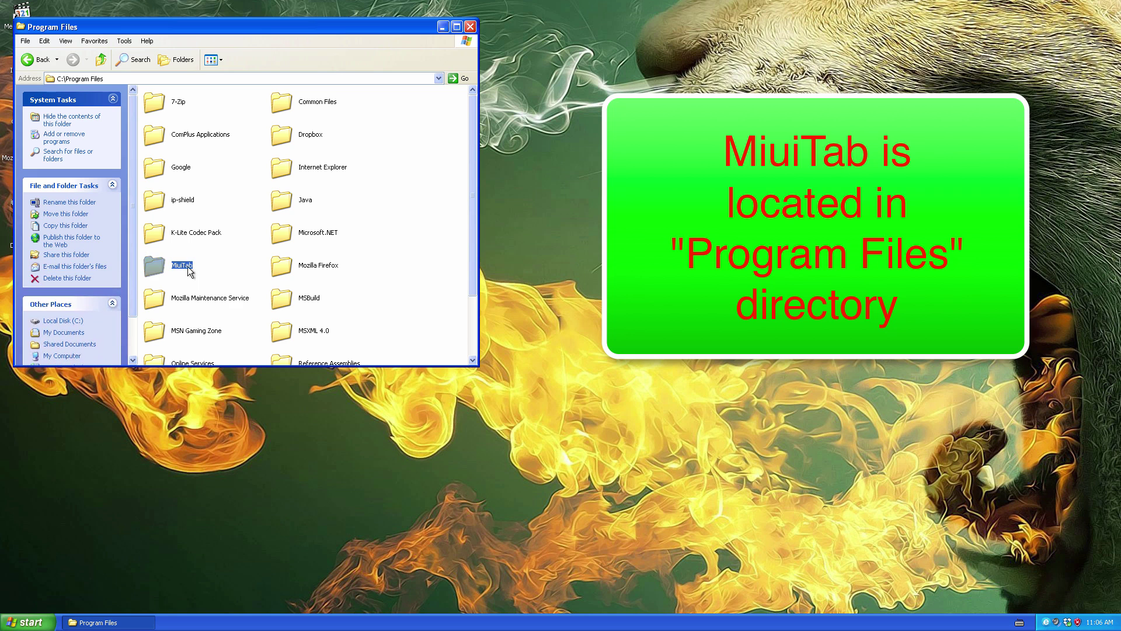
left_click(196, 270)
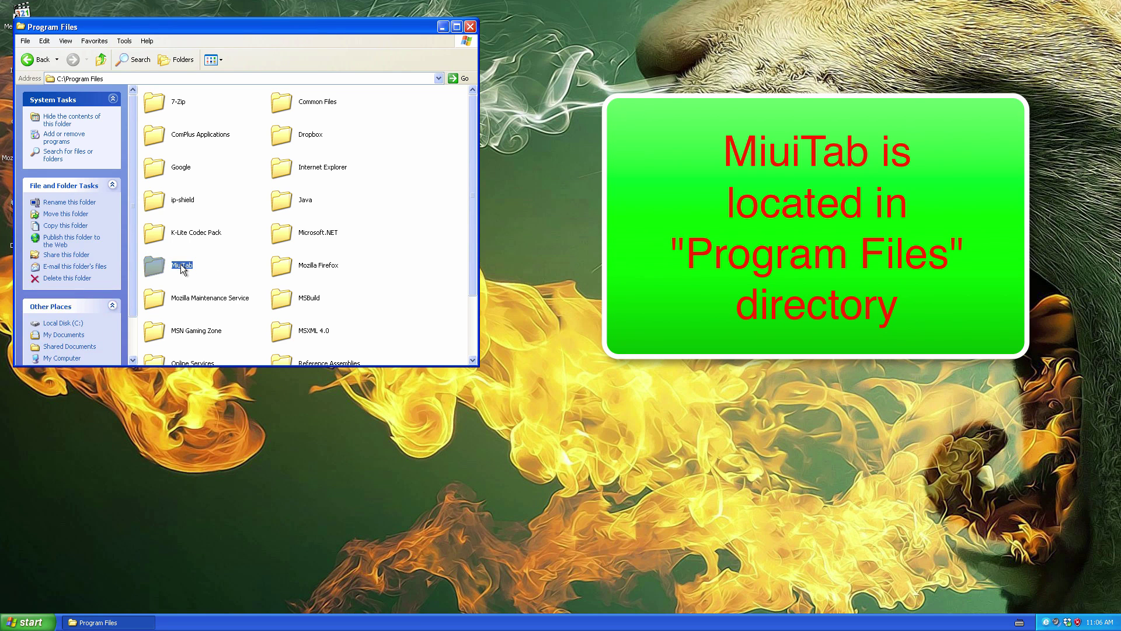
- Open the MiuiTab folder and check its location in the address bar
double_click(176, 269)
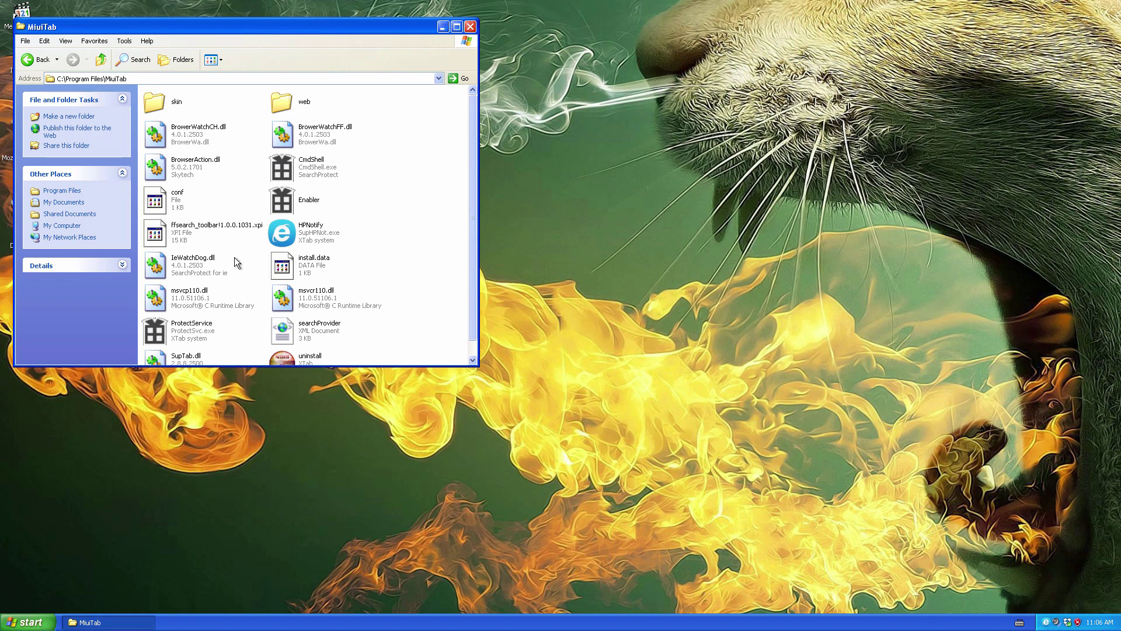
left_click(144, 80)
- Launch Task Manager beside the MiuiTab window and end the HPNotify.exe process
right_click(799, 620)
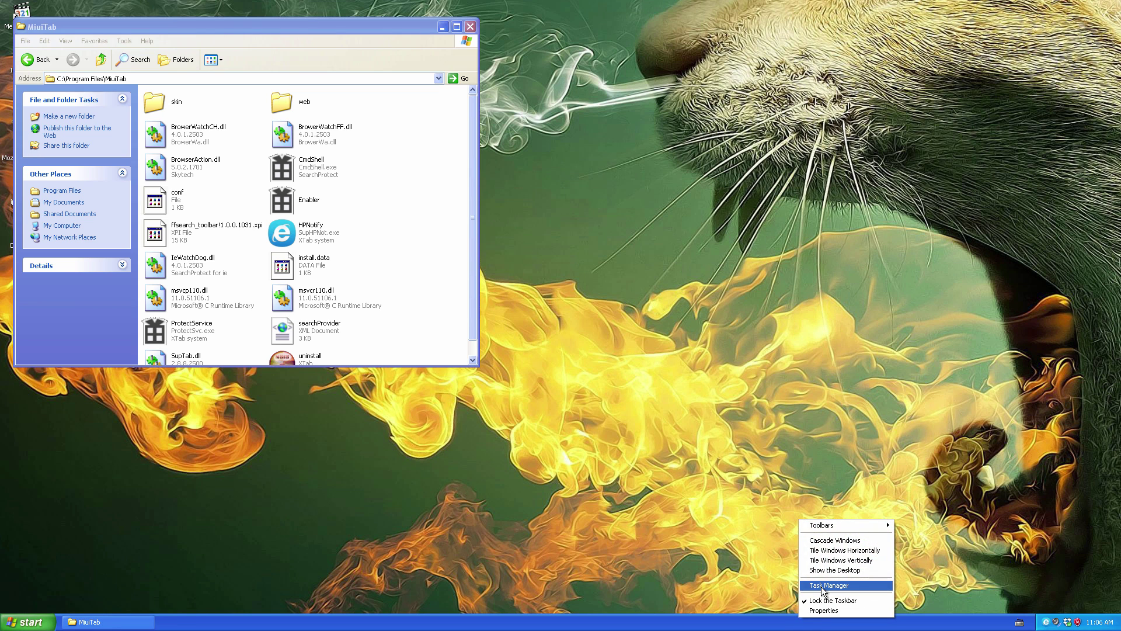
left_click(820, 586)
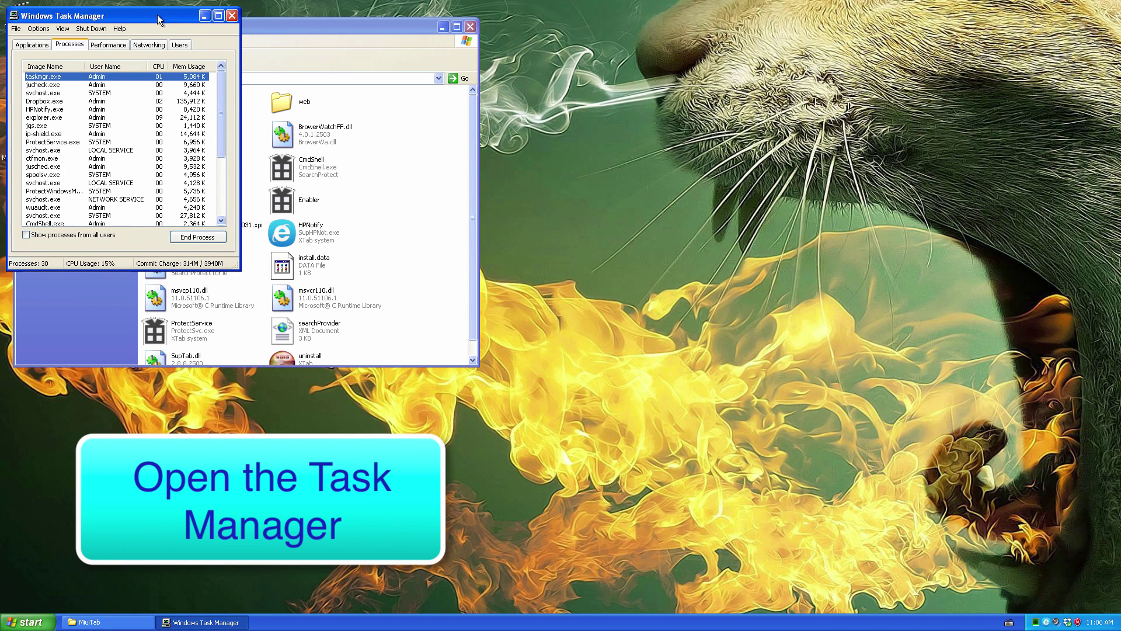
left_click_drag(156, 14, 738, 90)
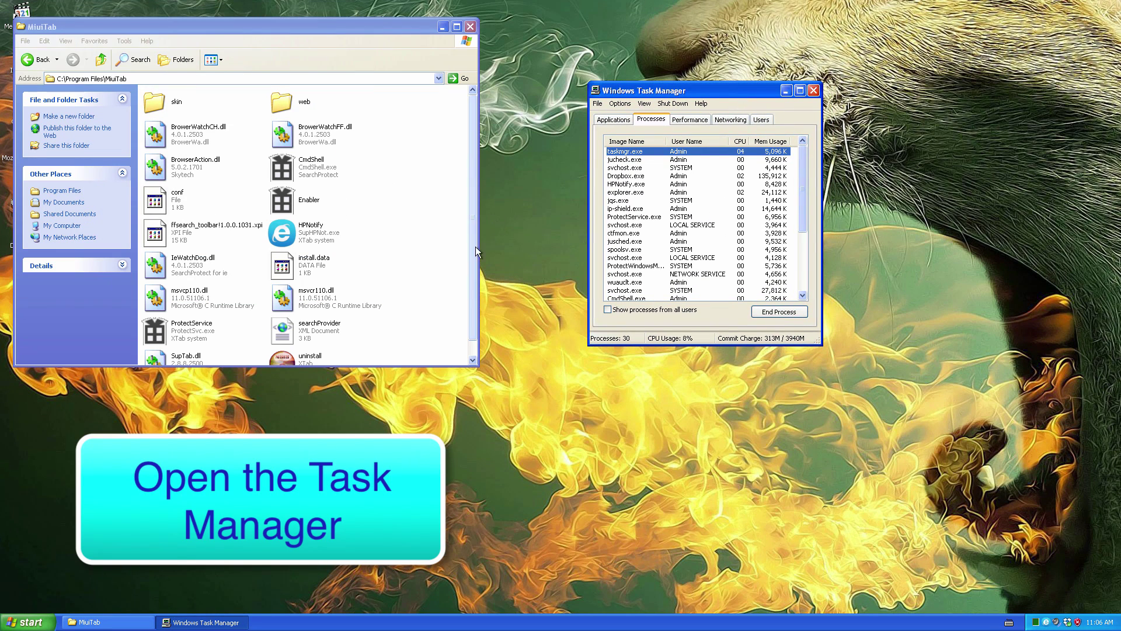
left_click(630, 184)
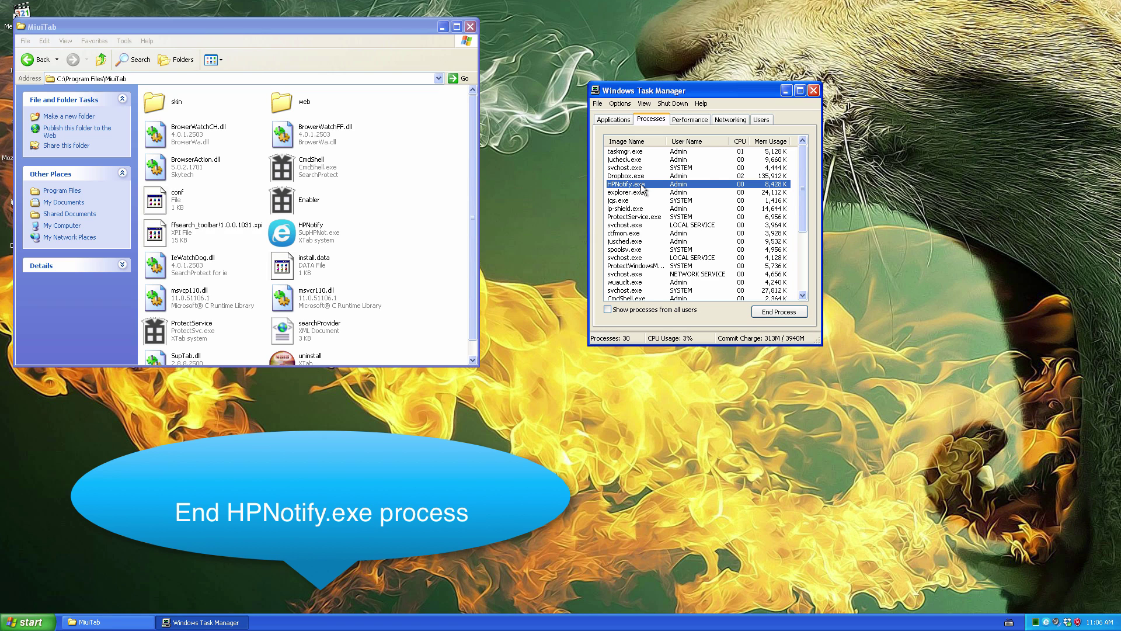
right_click(643, 188)
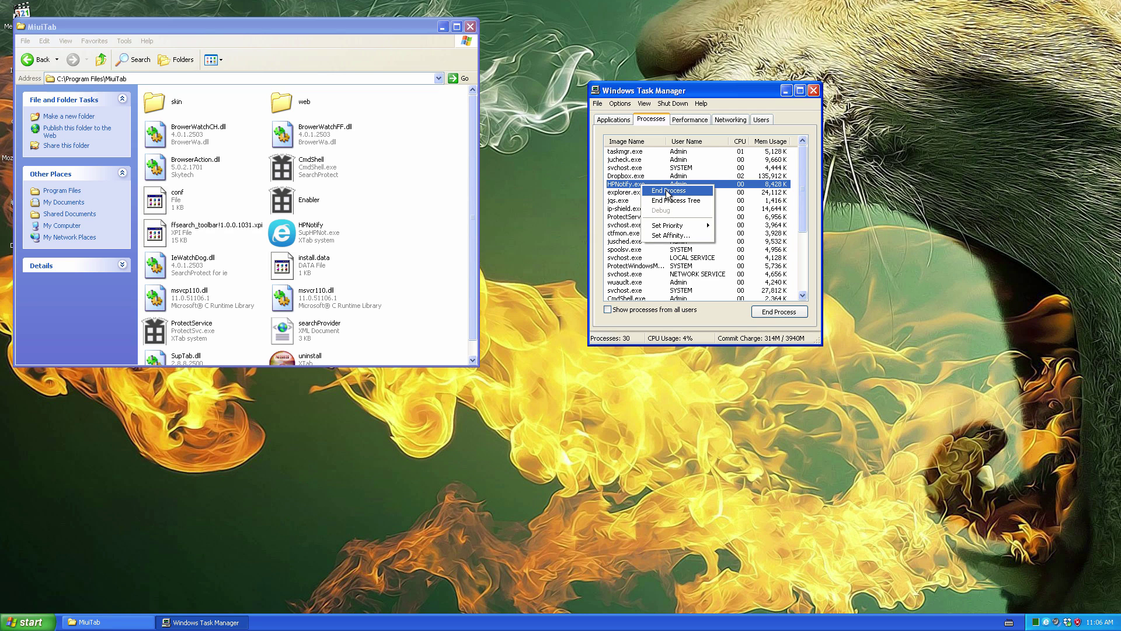
left_click(667, 193)
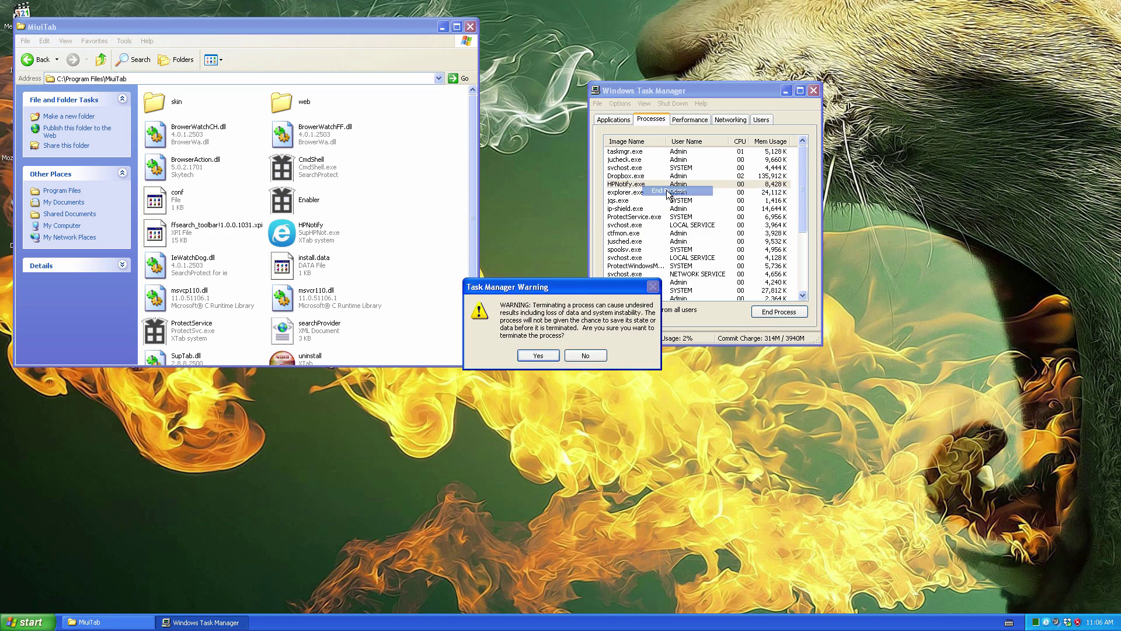
left_click(537, 355)
- Delete the HPNotify file from MiuiTab and confirm sending it to the Recycle Bin
left_click(317, 235)
right_click(316, 236)
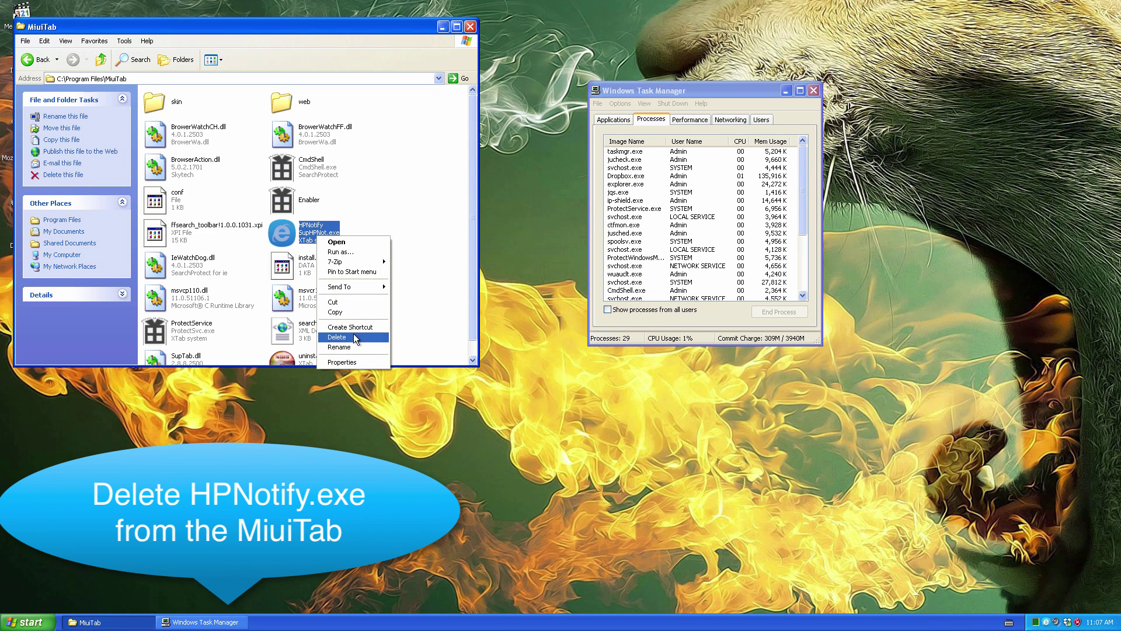
left_click(354, 336)
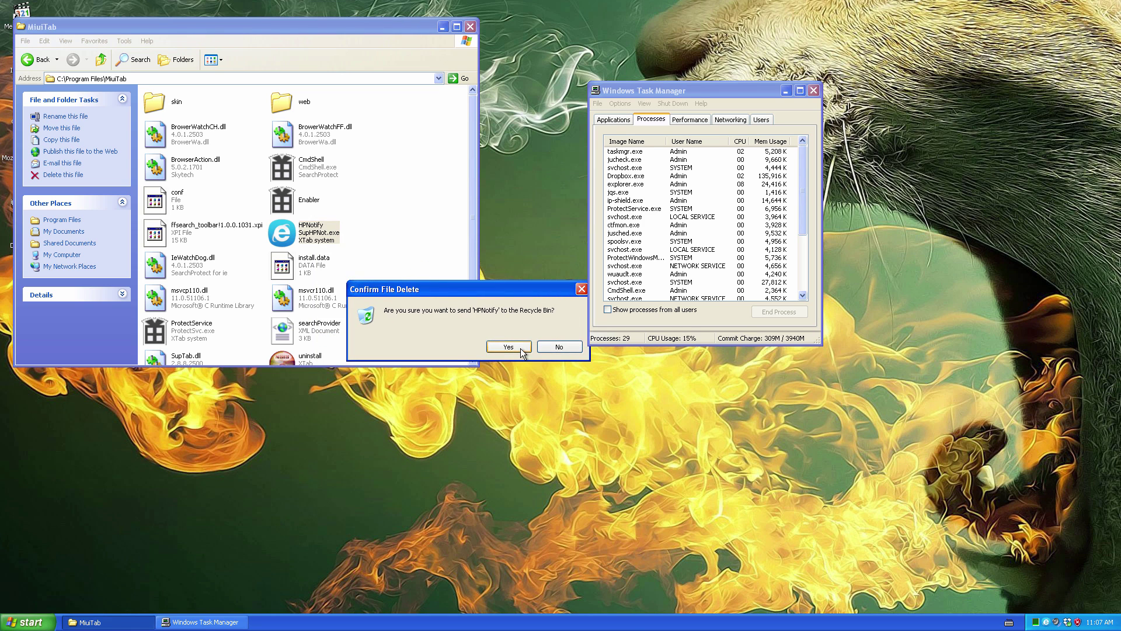
left_click(503, 344)
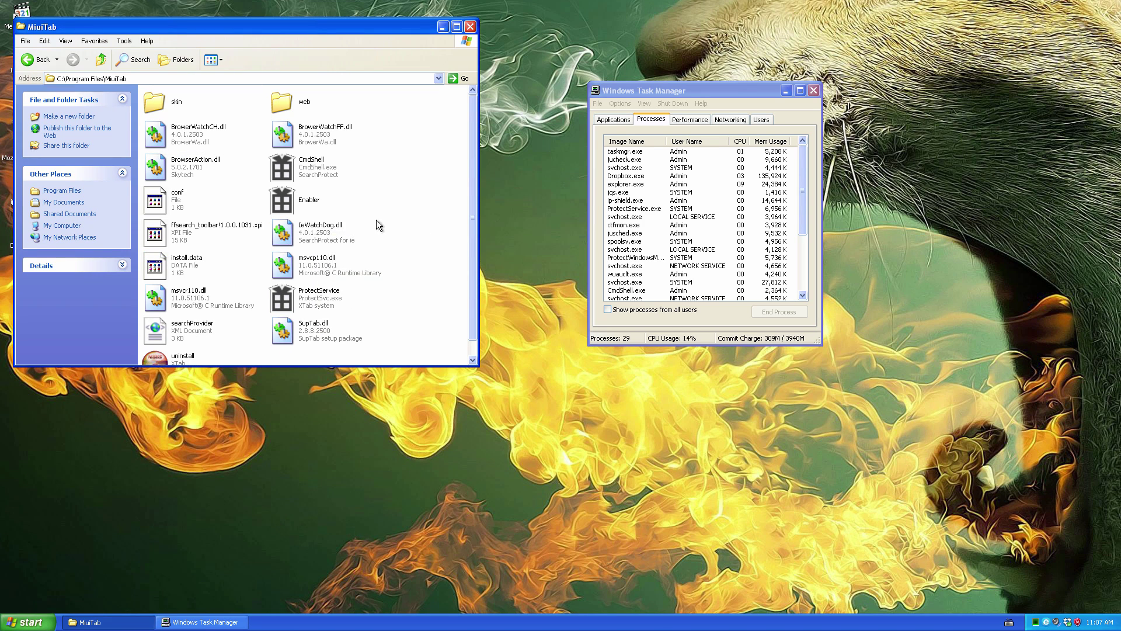
- End the ProtectService.exe process and select the ProtectService file in MiuiTab
left_click(639, 251)
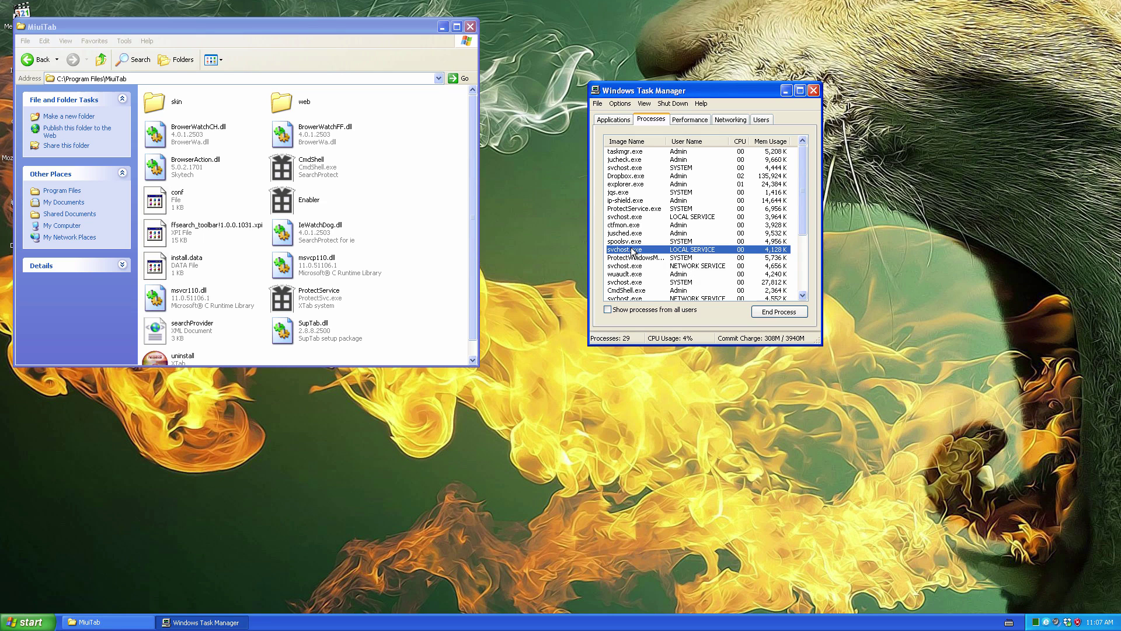
left_click(637, 211)
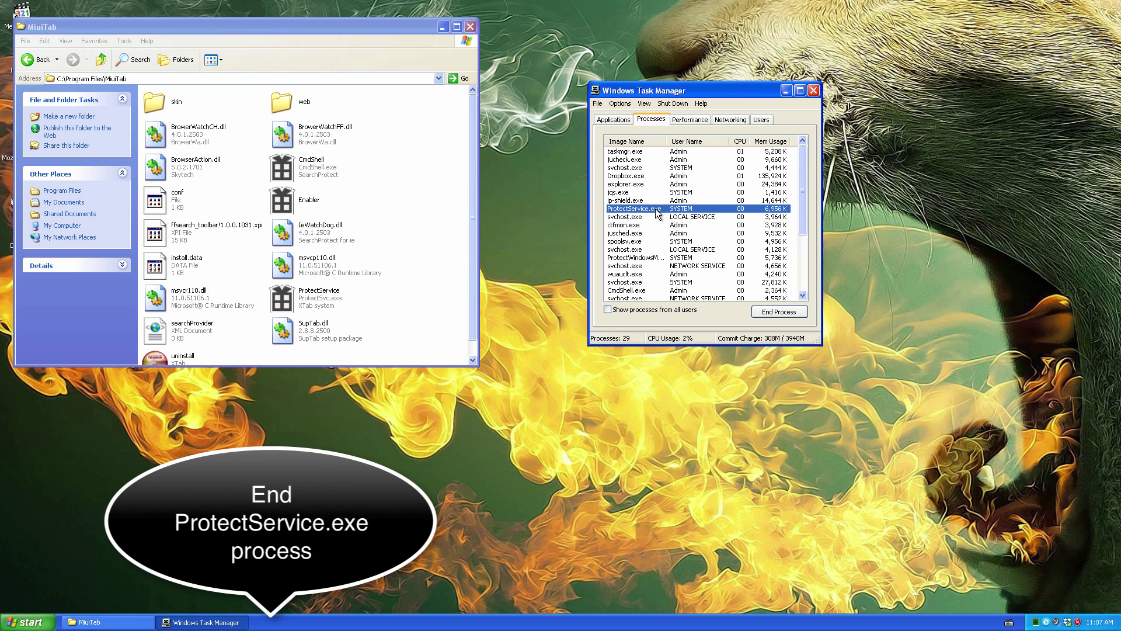
right_click(655, 213)
left_click(662, 219)
left_click(539, 354)
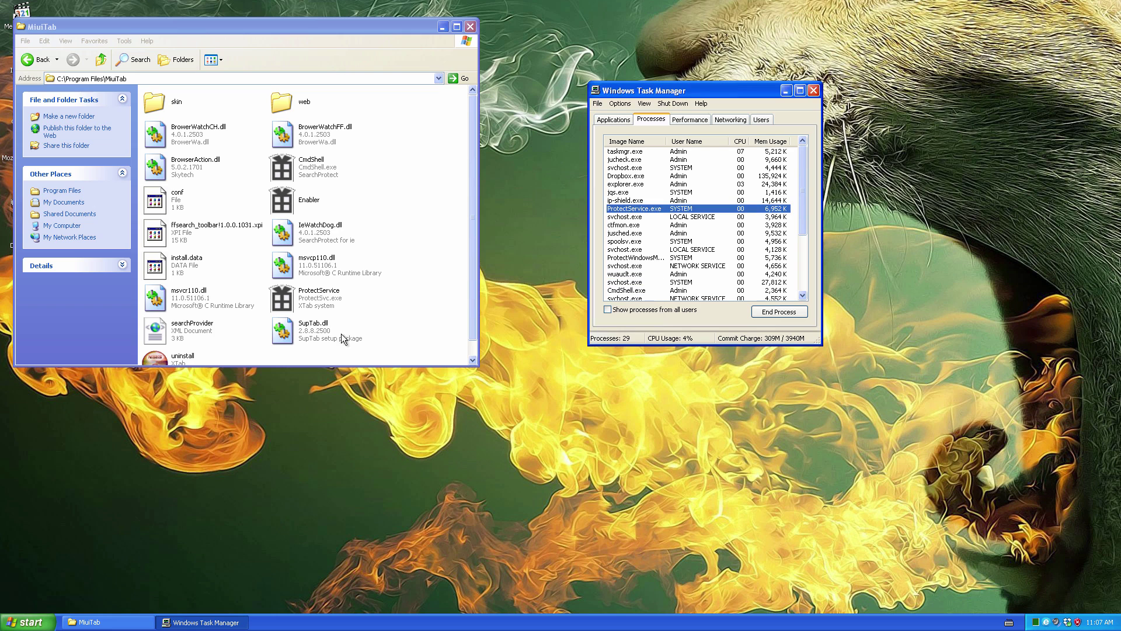
left_click(317, 298)
- Delete the ProtectService file from MiuiTab and confirm sending it to the Recycle Bin
right_click(320, 299)
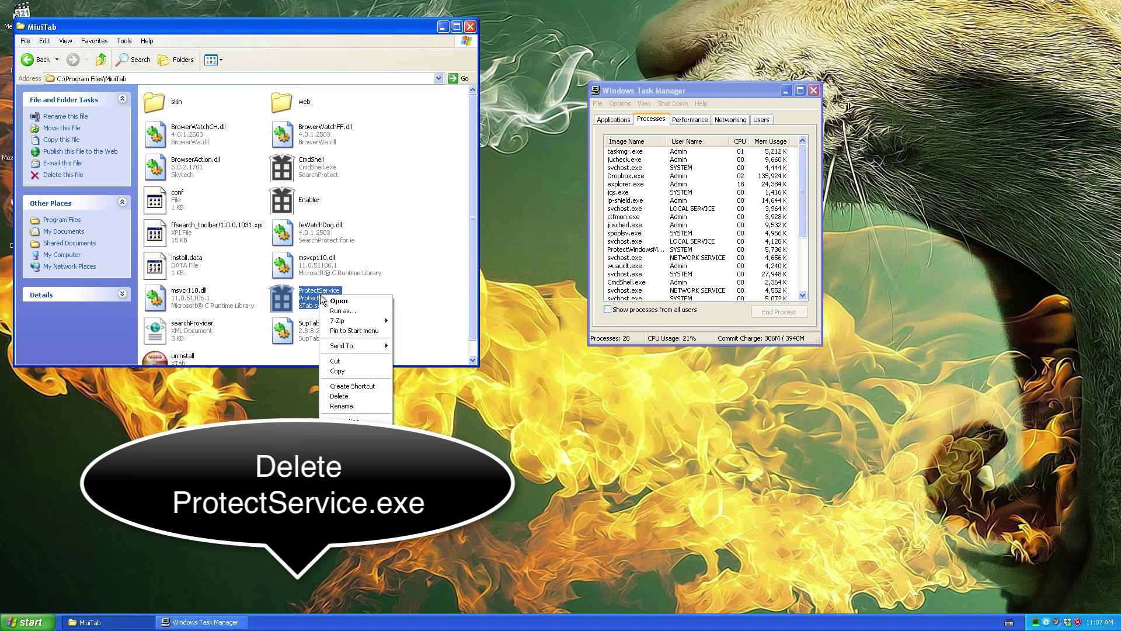
left_click(339, 397)
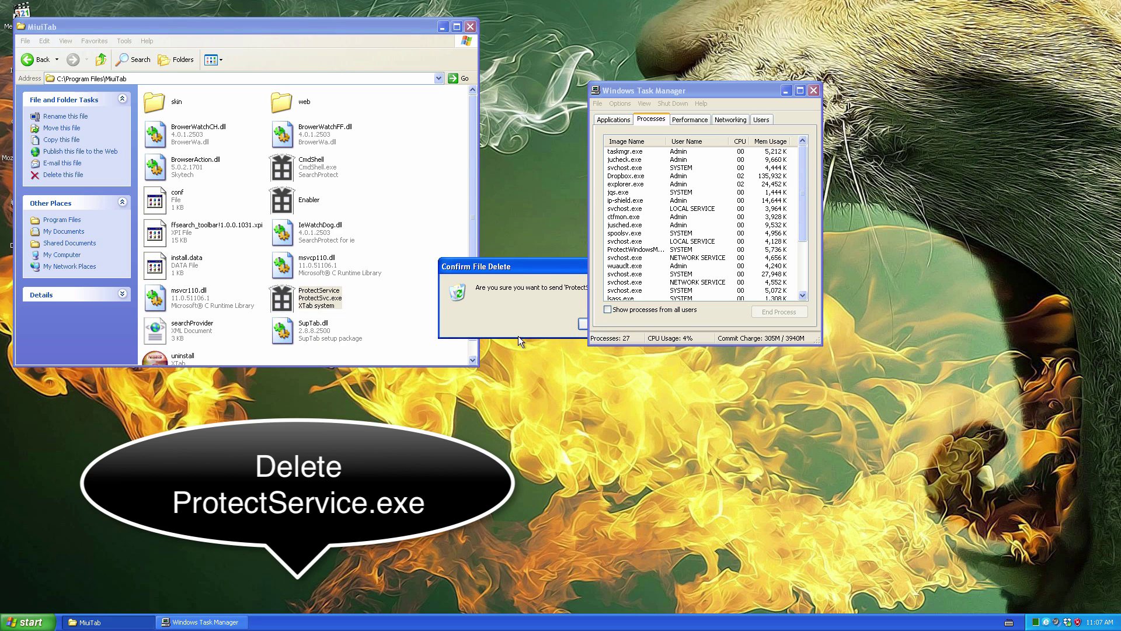
left_click_drag(550, 266, 464, 269)
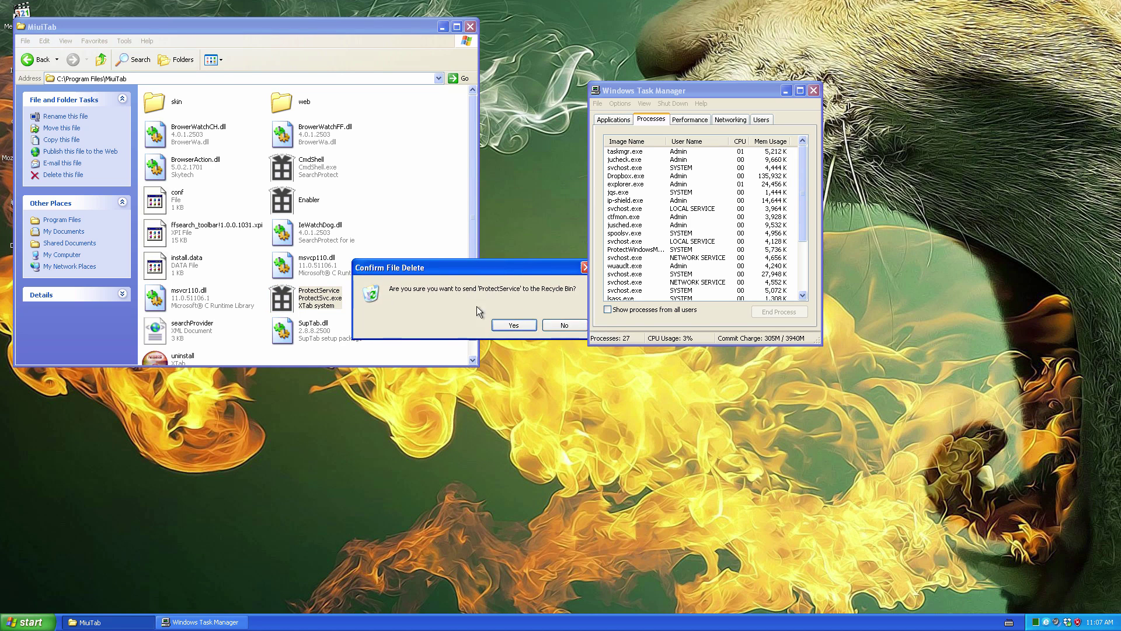
left_click(512, 327)
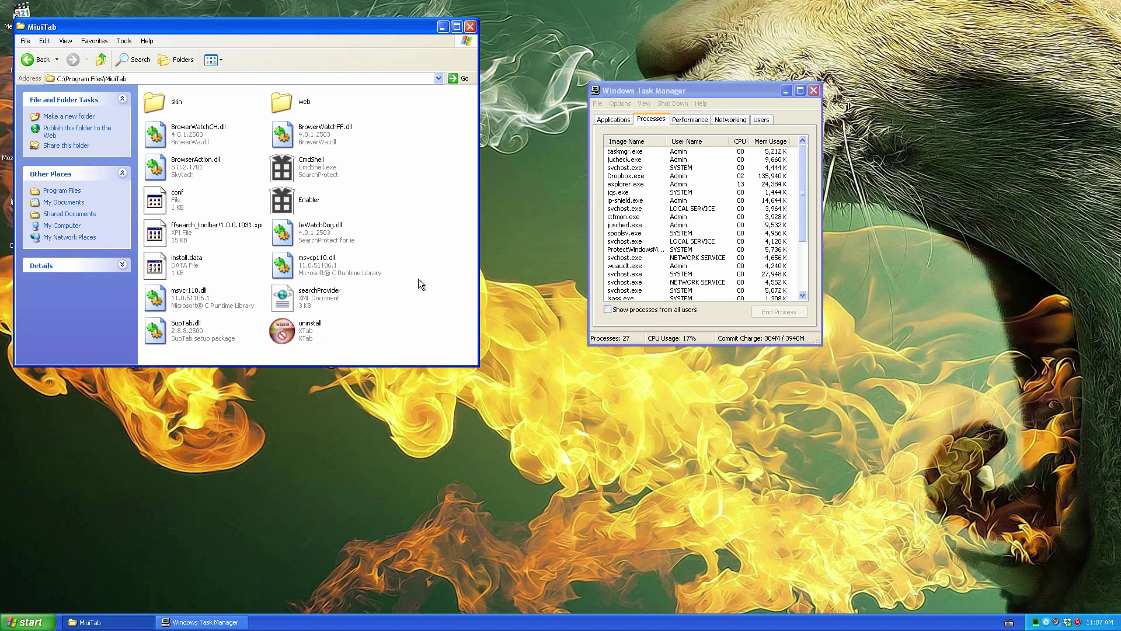
- Return to Program Files and send the MiuiTab folder to the Recycle Bin
left_click(37, 61)
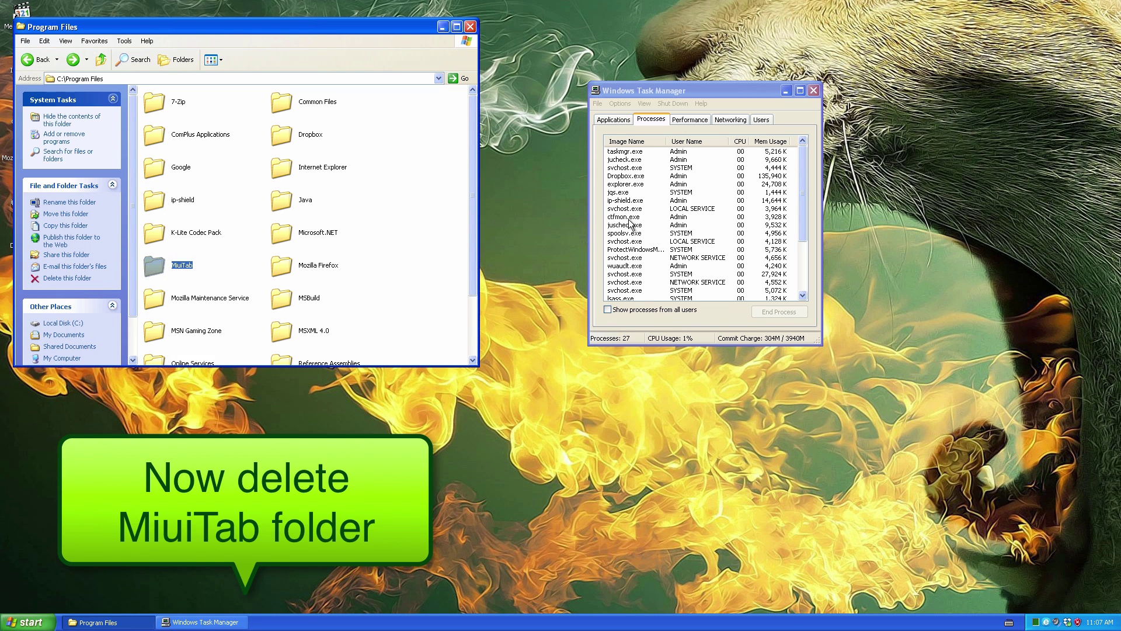
left_click(221, 275)
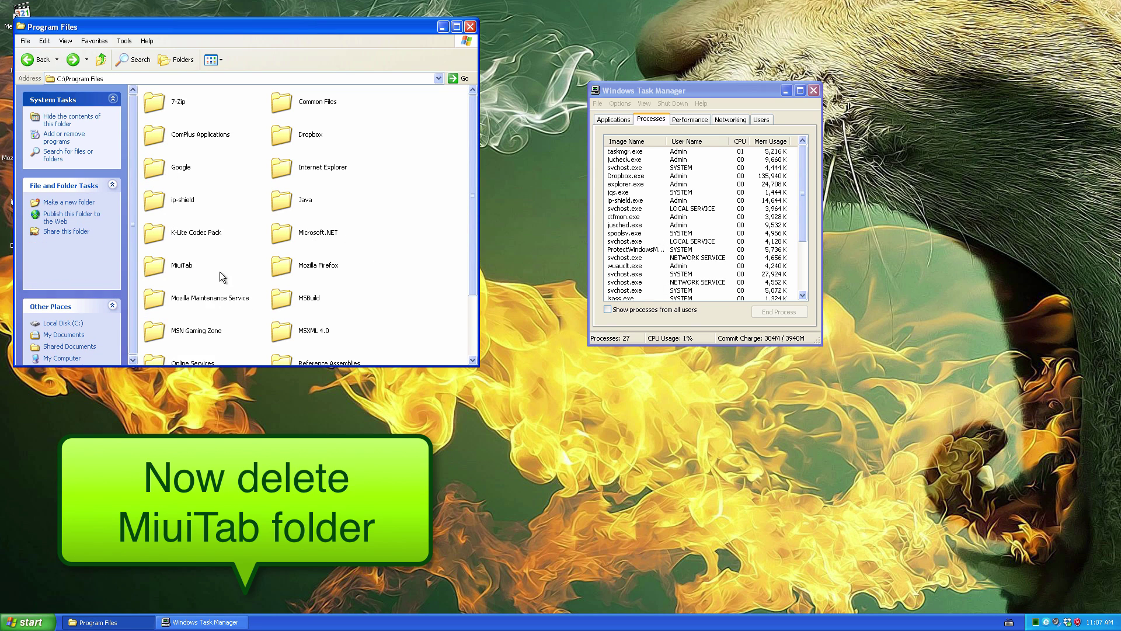
right_click(185, 268)
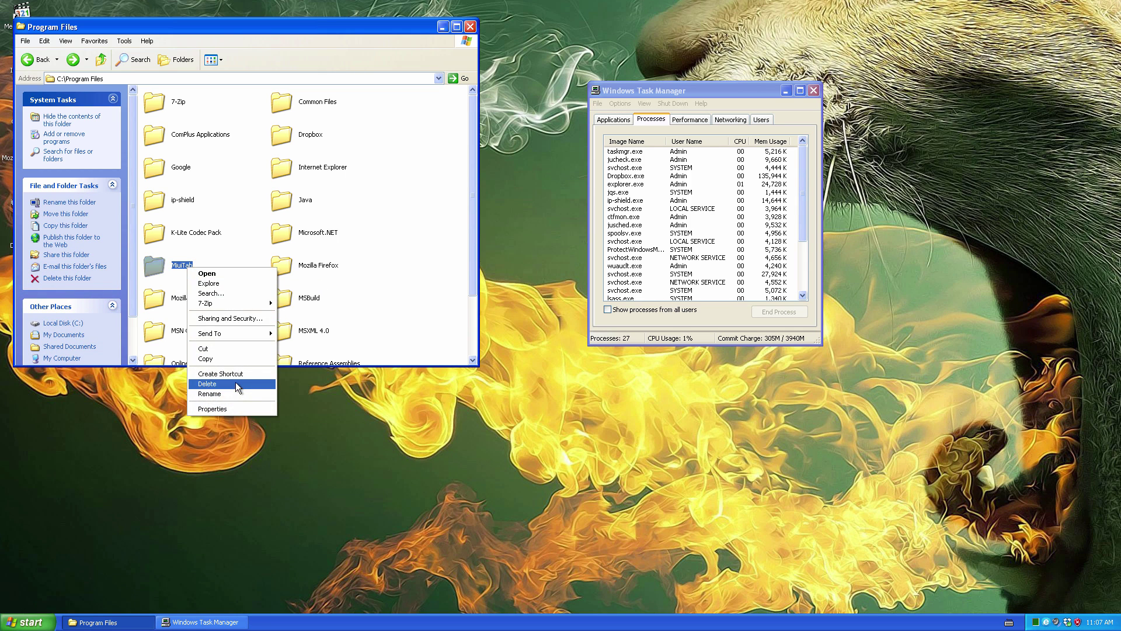
left_click(235, 383)
left_click_drag(531, 271, 441, 281)
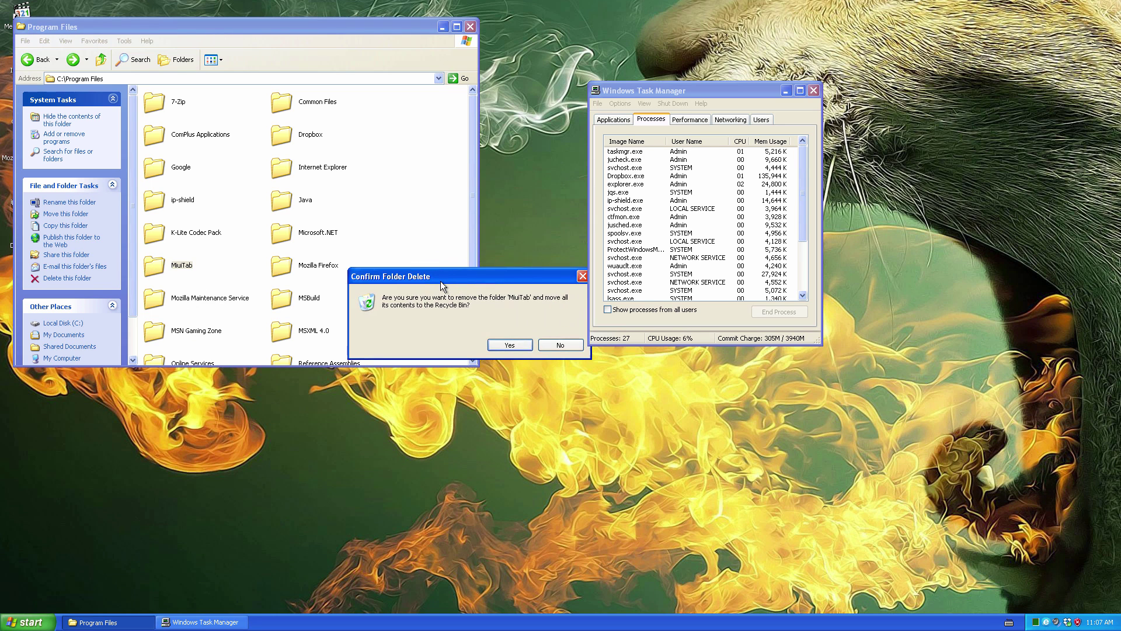
left_click(509, 345)
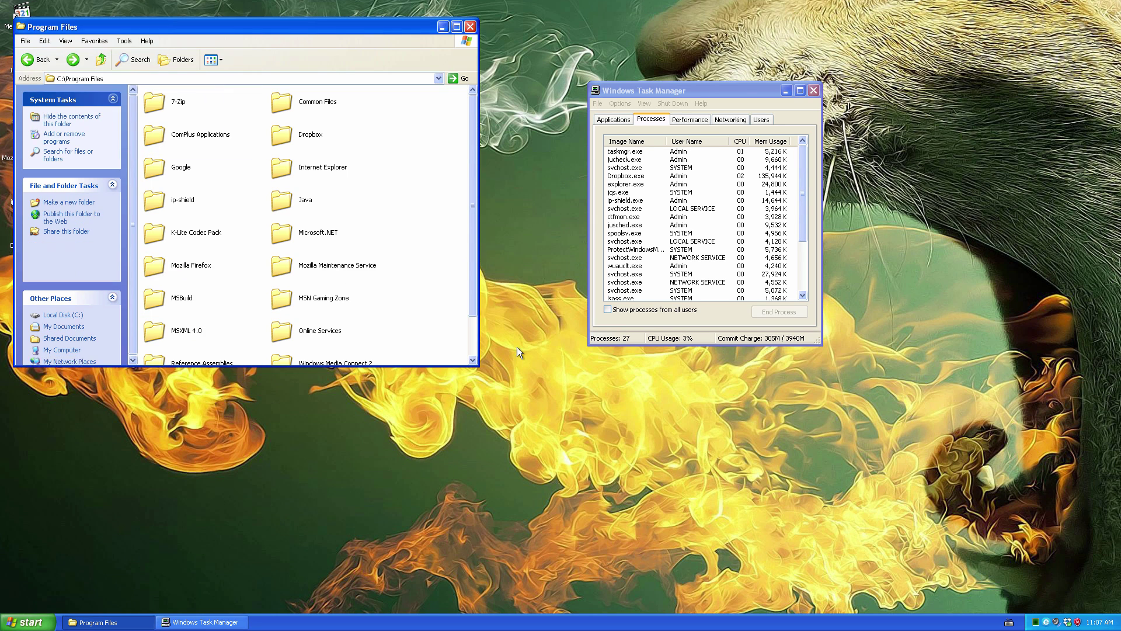
- Close Program Files and open the Recycle Bin to inspect the deleted MiuiTab and HPNotify items
left_click(470, 27)
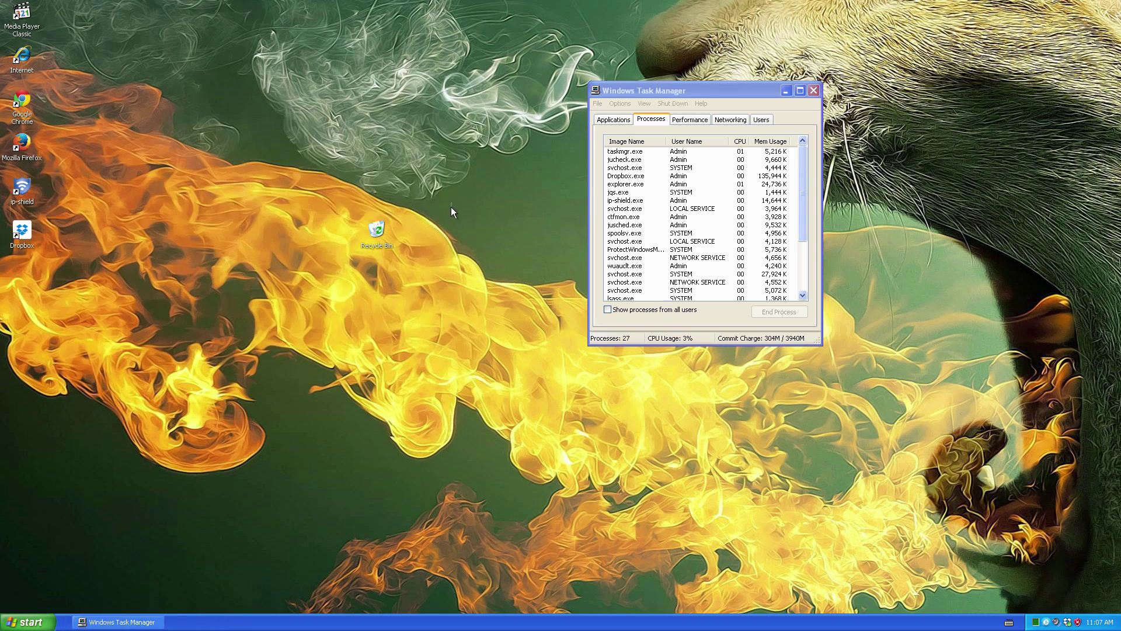
double_click(377, 236)
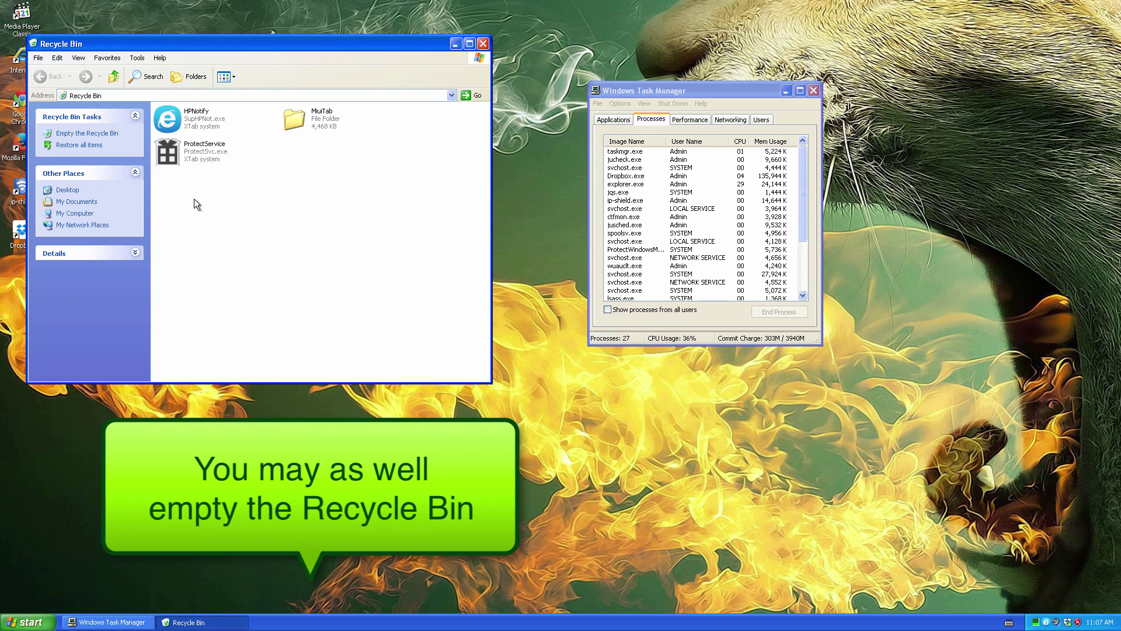
left_click(319, 123)
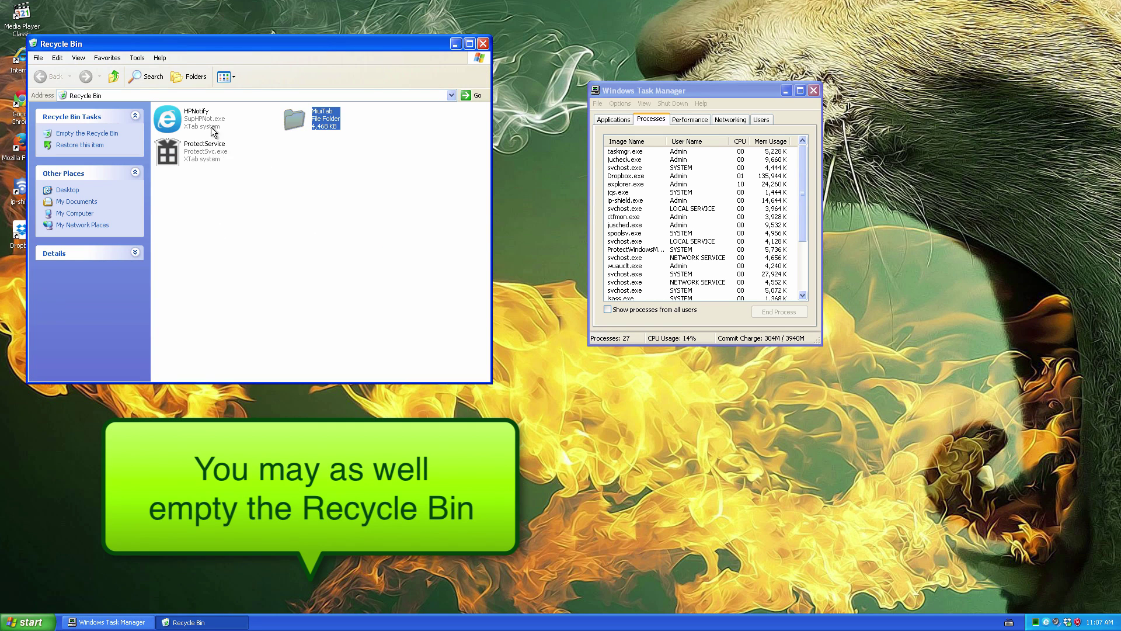
left_click(210, 149)
left_click(266, 209)
- Permanently empty the Recycle Bin and close its window
right_click(271, 222)
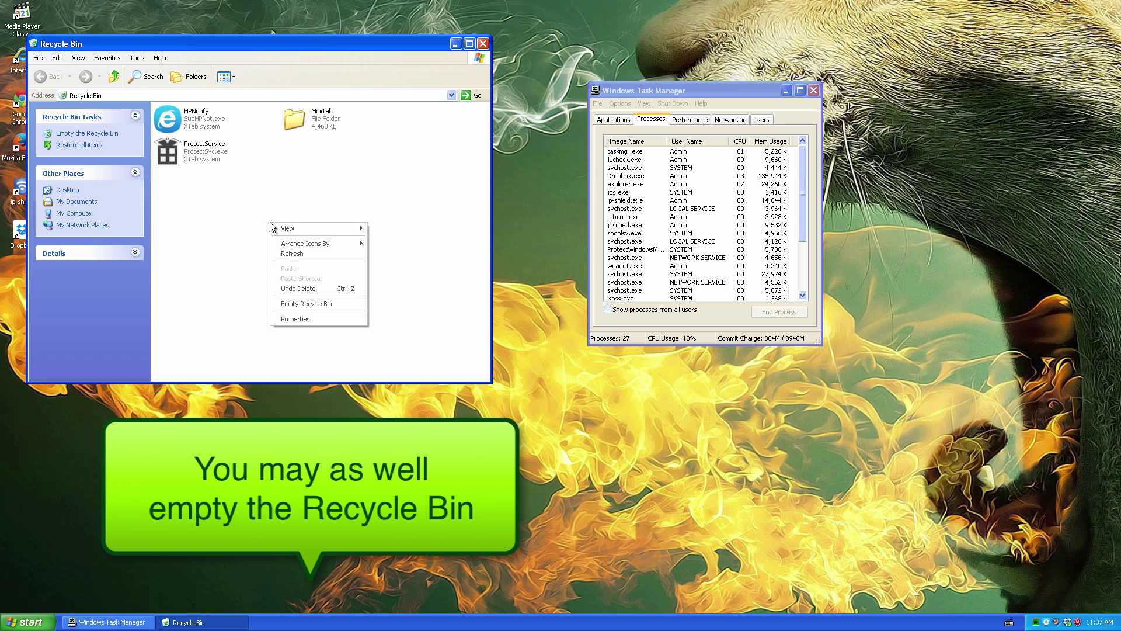
left_click(329, 304)
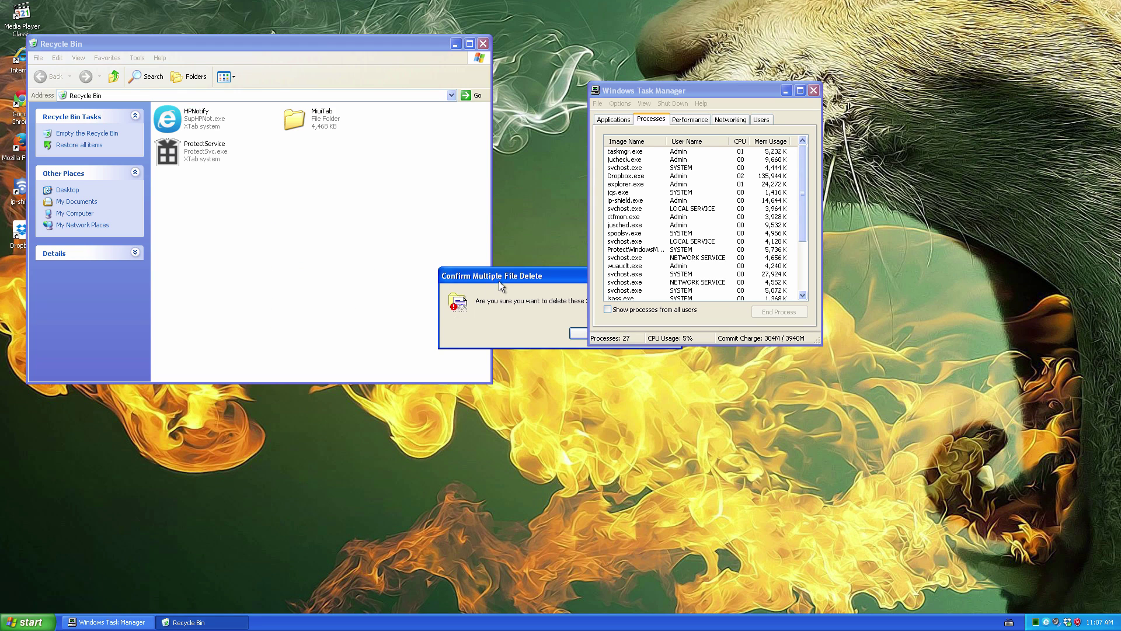
left_click_drag(498, 279, 373, 271)
left_click(463, 329)
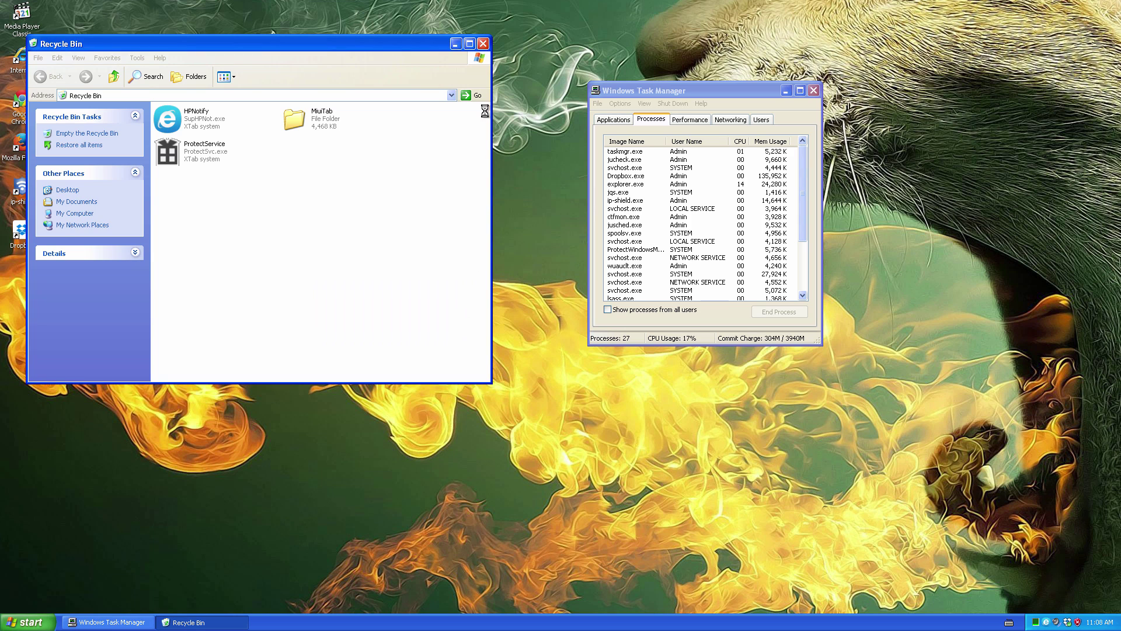
left_click(483, 42)
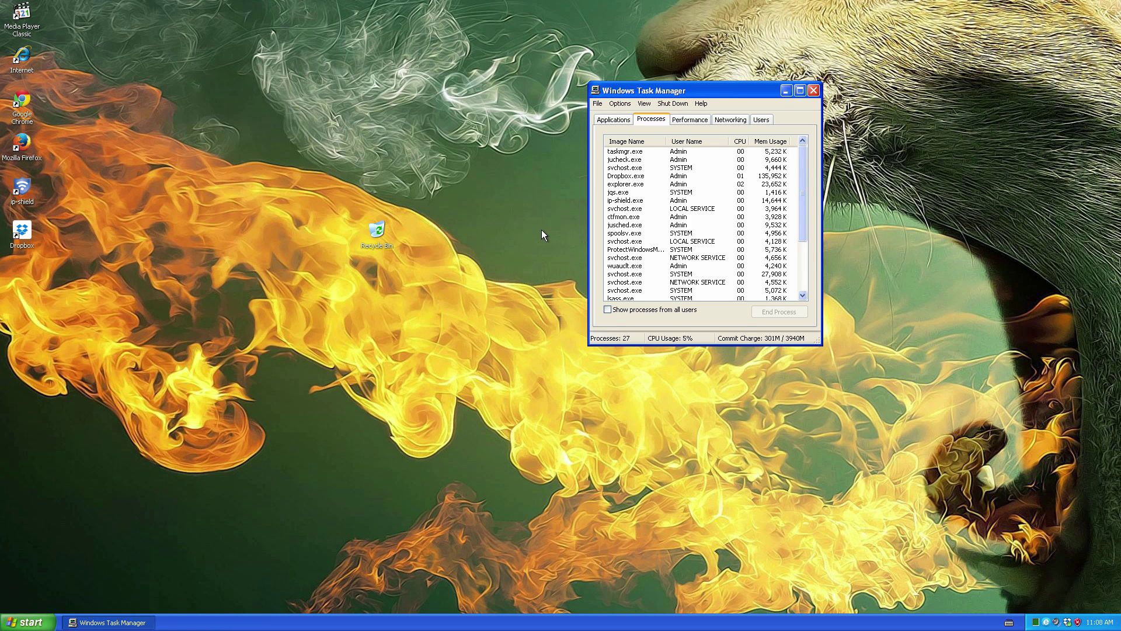